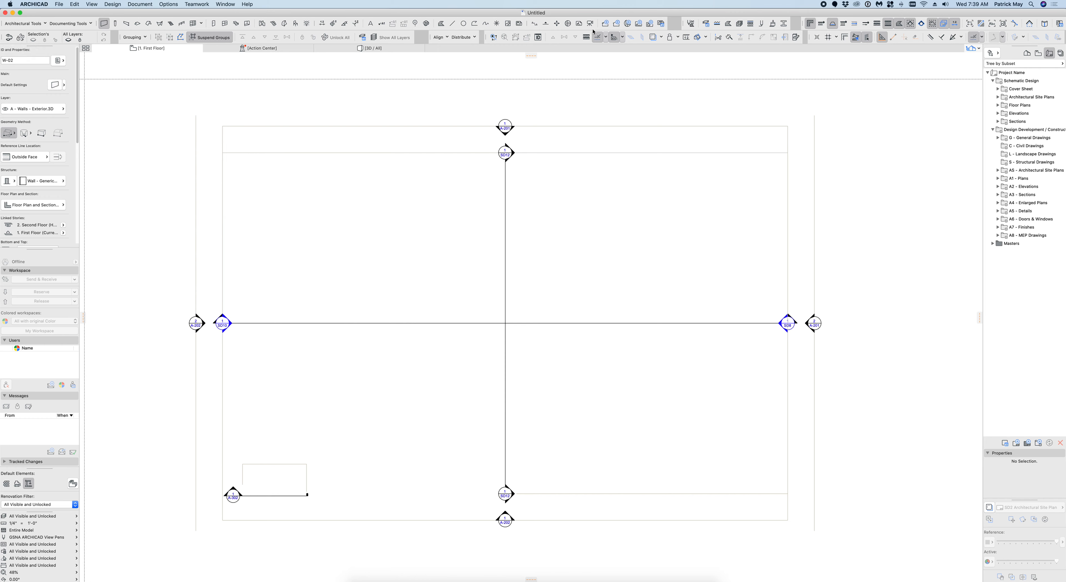
- Compare the architectural tools listed among the design commands with those in the Architectural Tools toolbar list
click(40, 27)
click(64, 26)
click(66, 25)
click(66, 26)
click(120, 4)
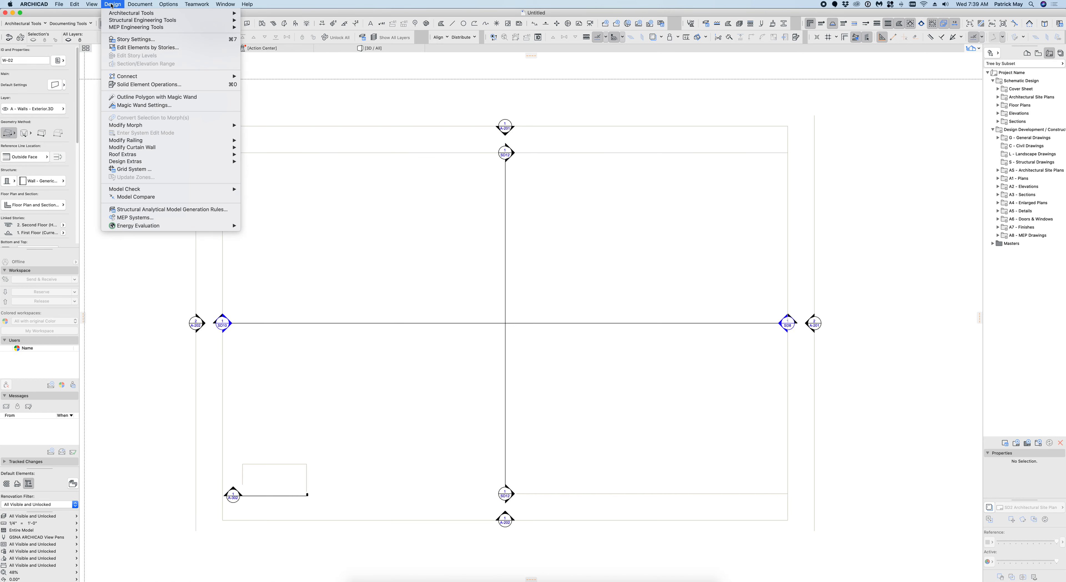
mouse_move(117, 15)
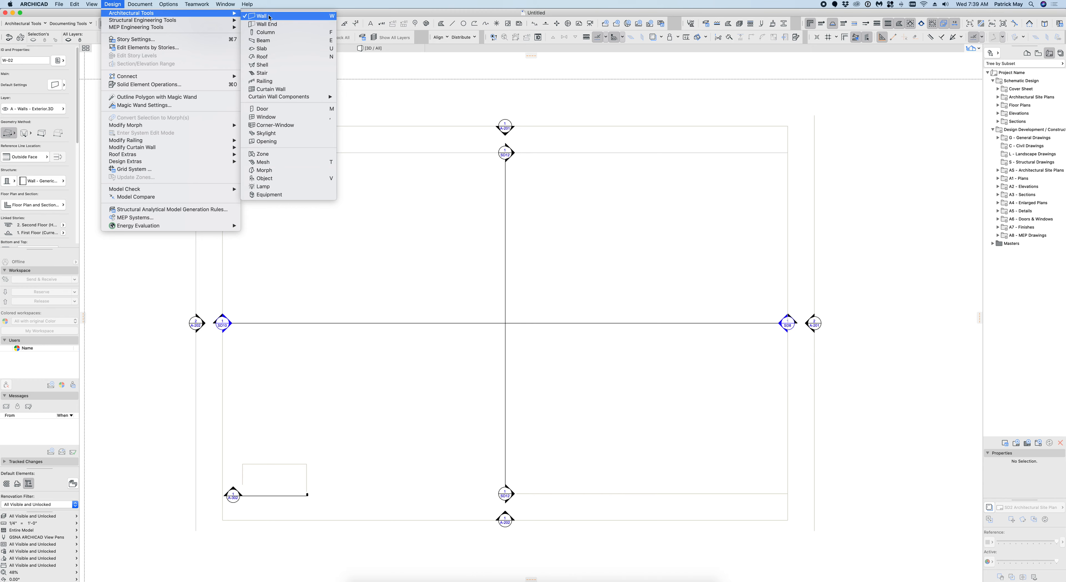
click(23, 24)
click(23, 25)
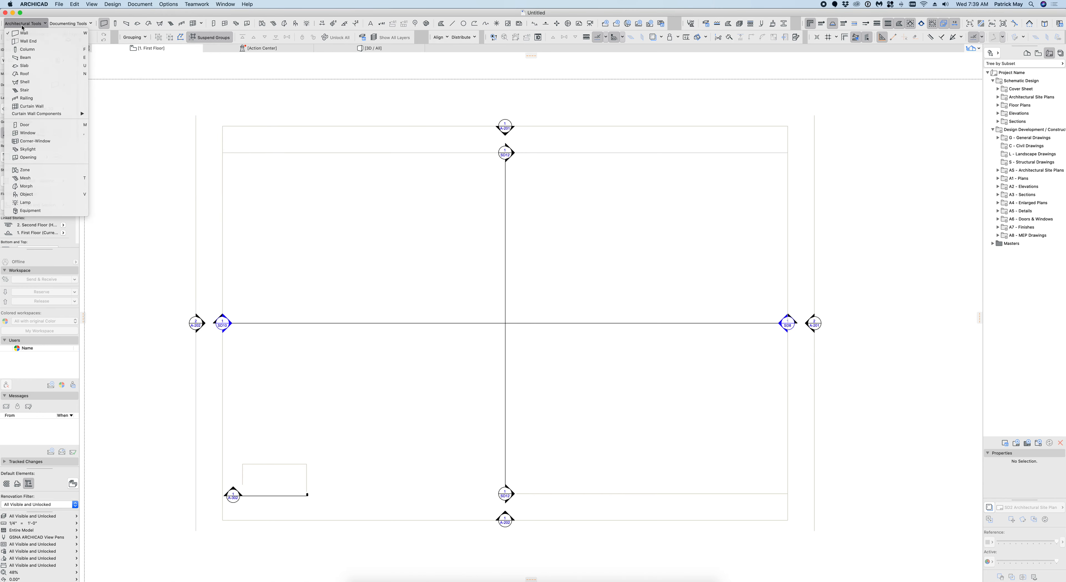
click(23, 28)
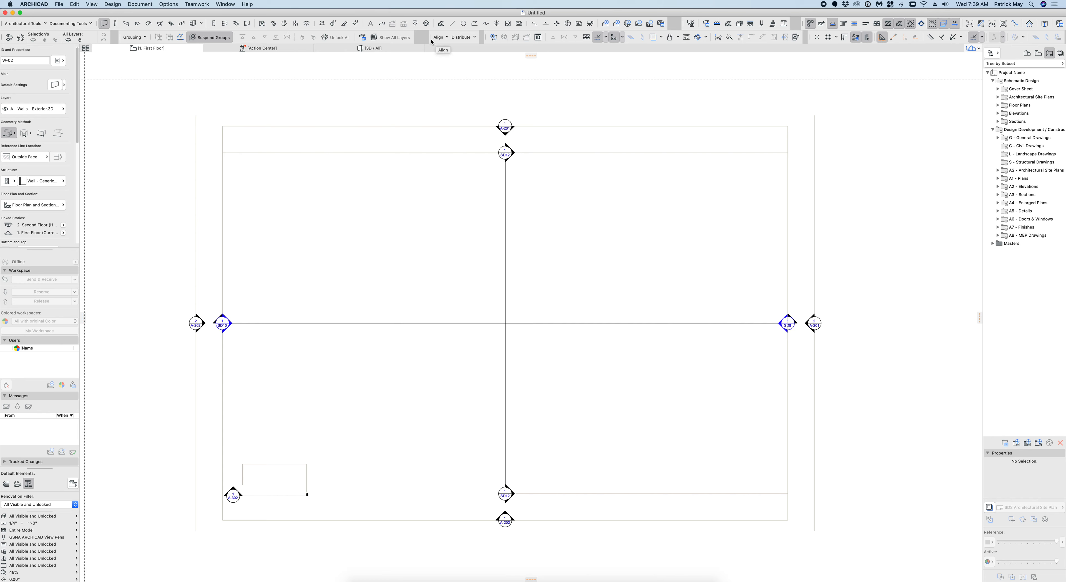
- Examine the Align and Distribute commands on the toolbar and find the same commands among the editing commands
drag(433, 41, 439, 47)
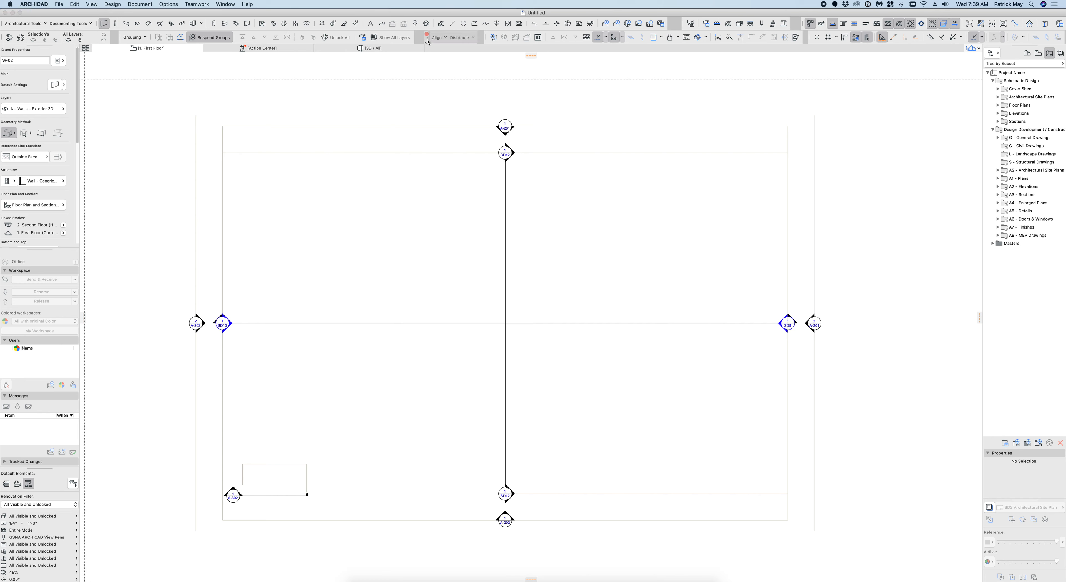
click(444, 41)
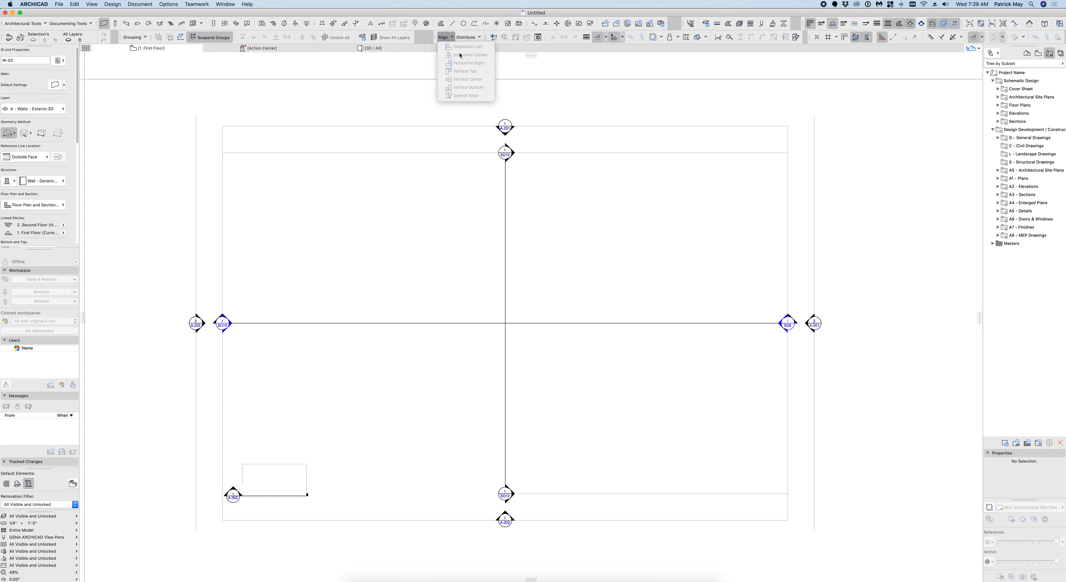
click(469, 38)
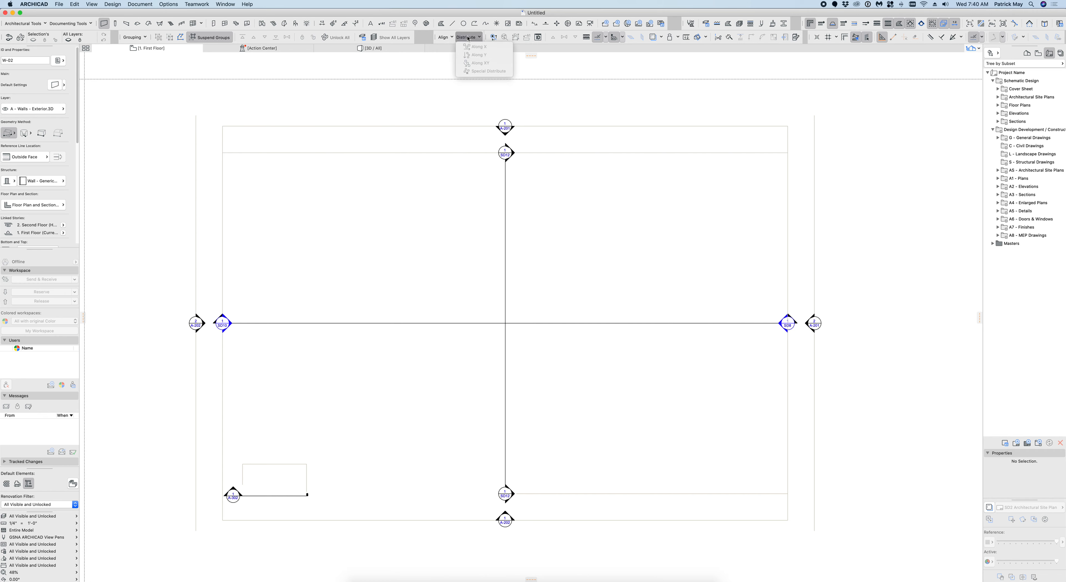
click(469, 38)
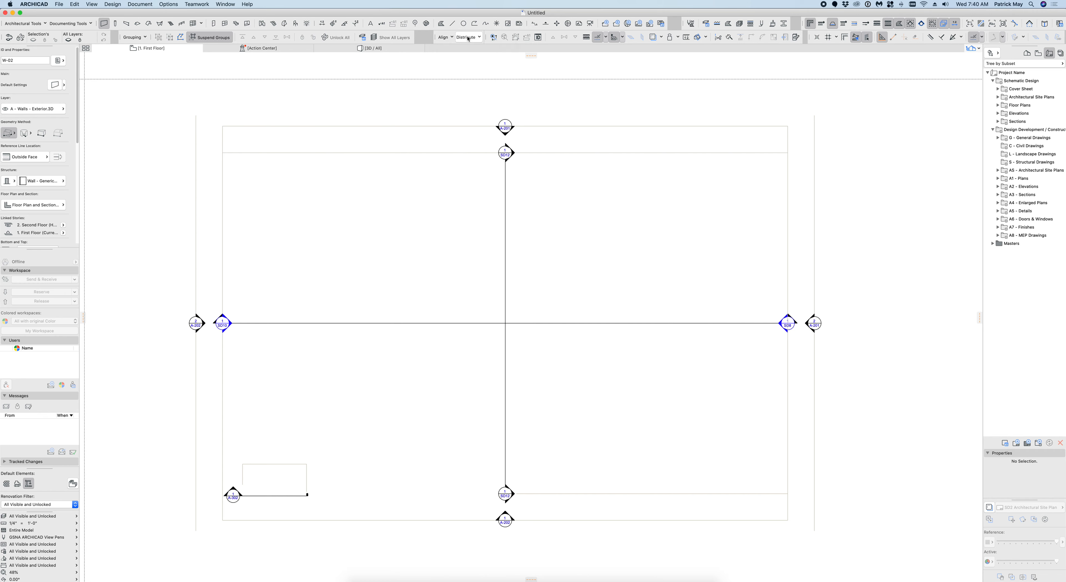
click(76, 4)
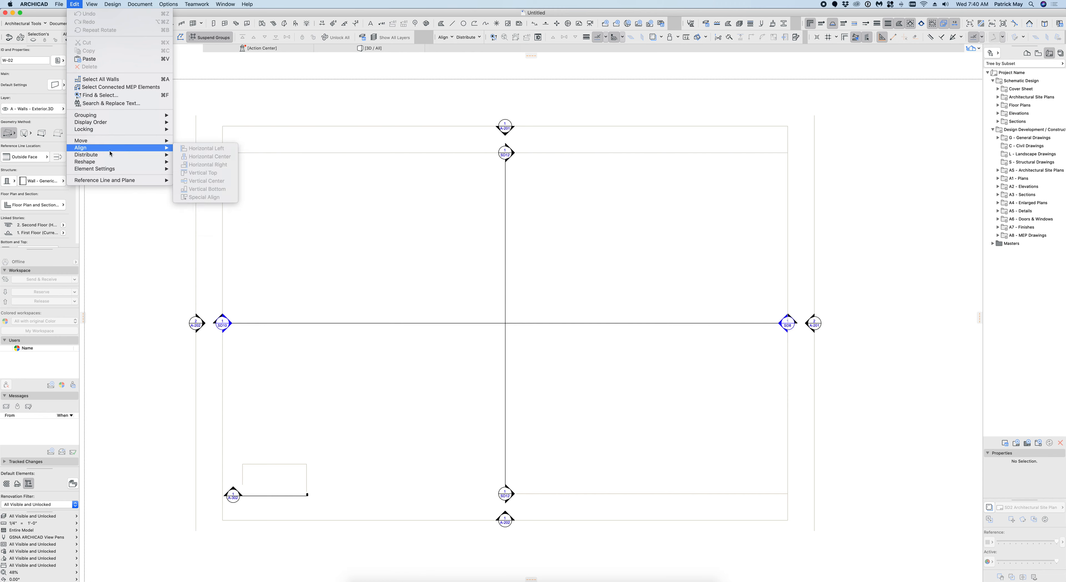
mouse_move(109, 157)
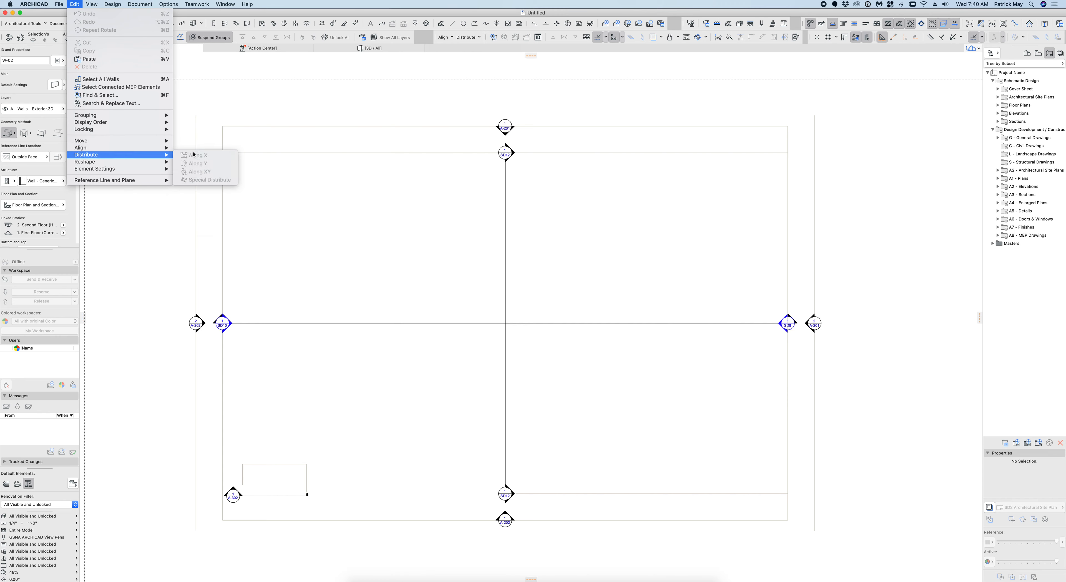
click(361, 161)
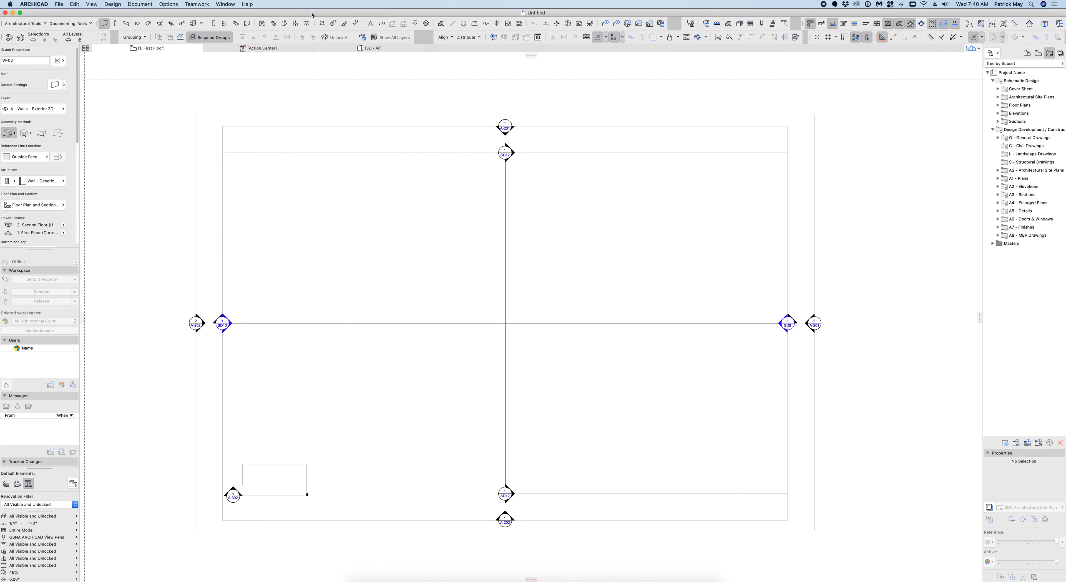
- Show the Quick Options Bar below the floor plan
scroll(341, 104, down, 1)
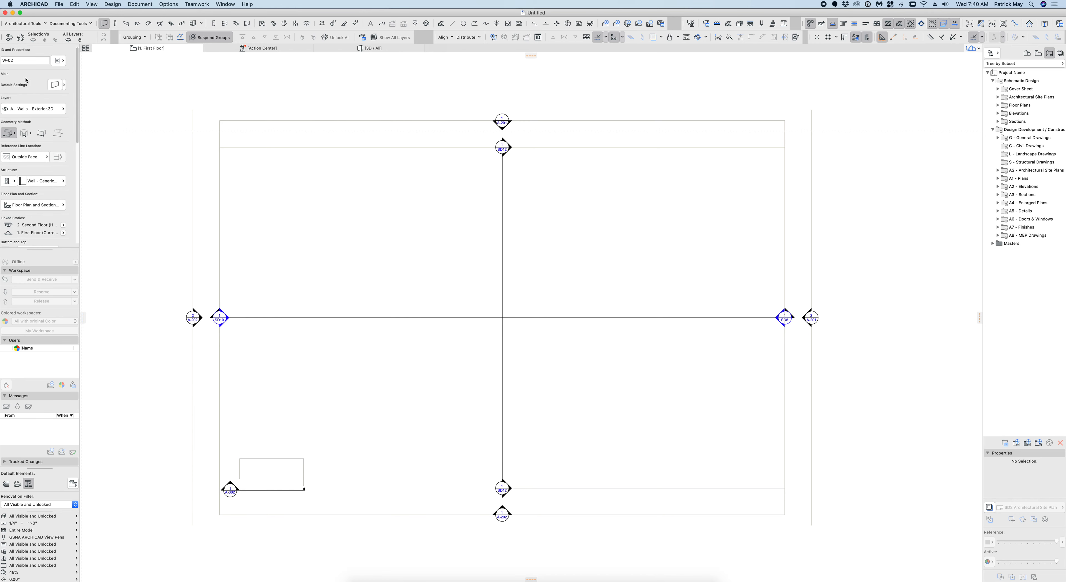
drag(23, 60, 1, 60)
click(223, 3)
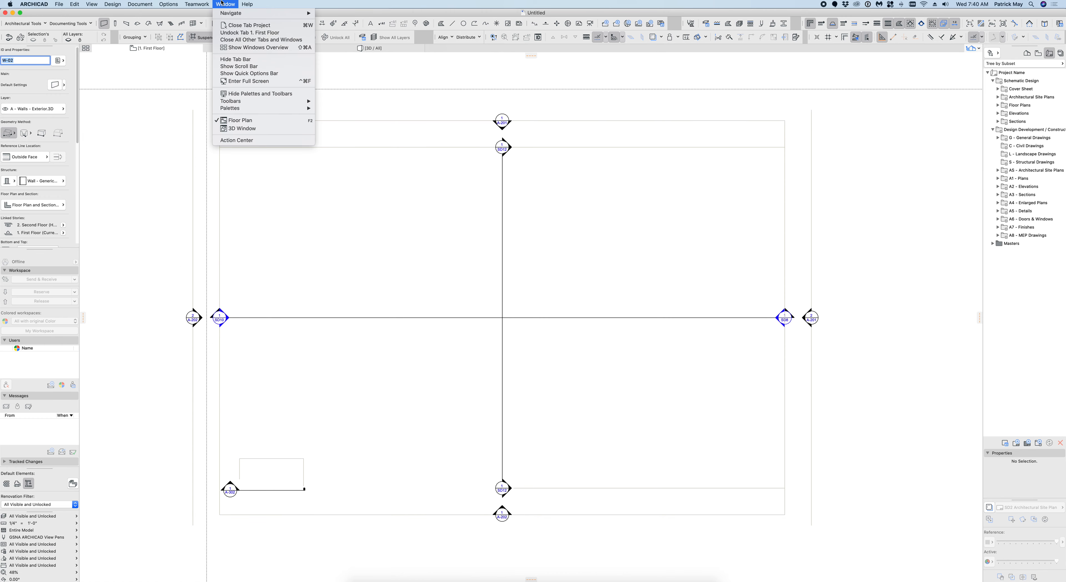
click(258, 75)
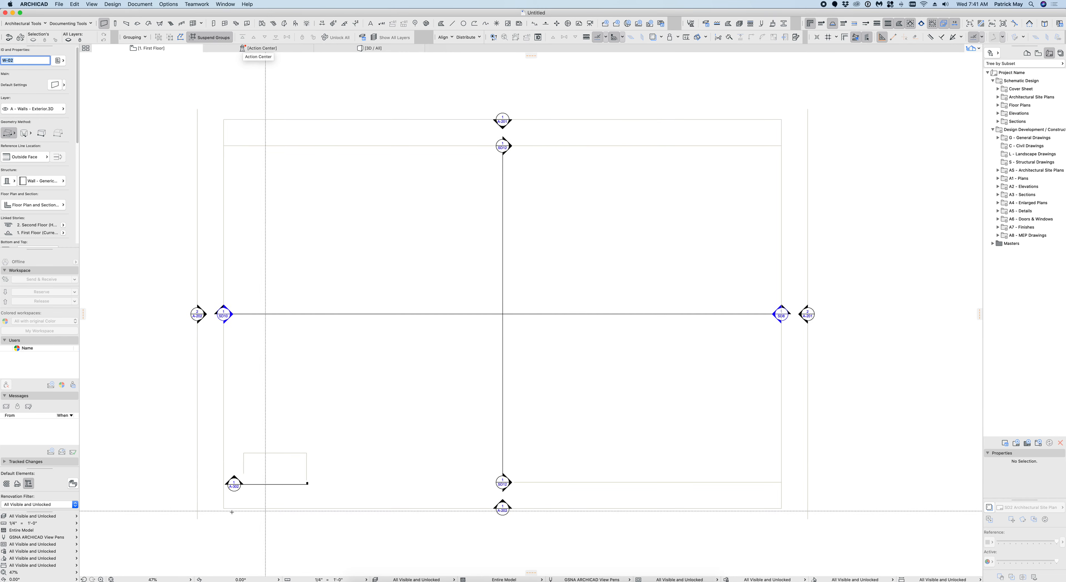
- Hide the Quick Options Bar
click(173, 6)
mouse_move(226, 5)
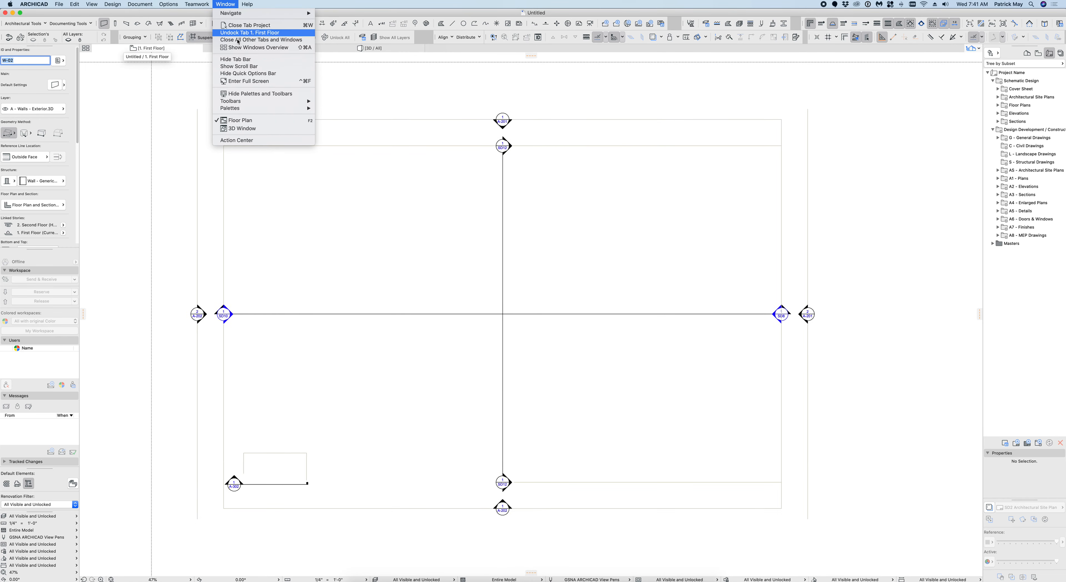
click(249, 73)
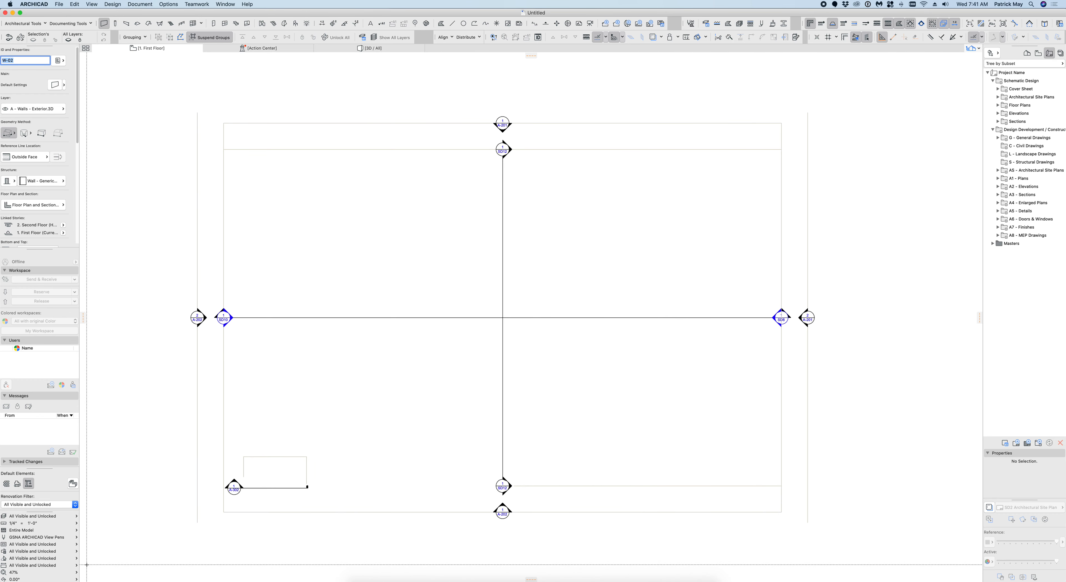
- Switch to the 3D view of the project and look through the available 3D styles
key(F3)
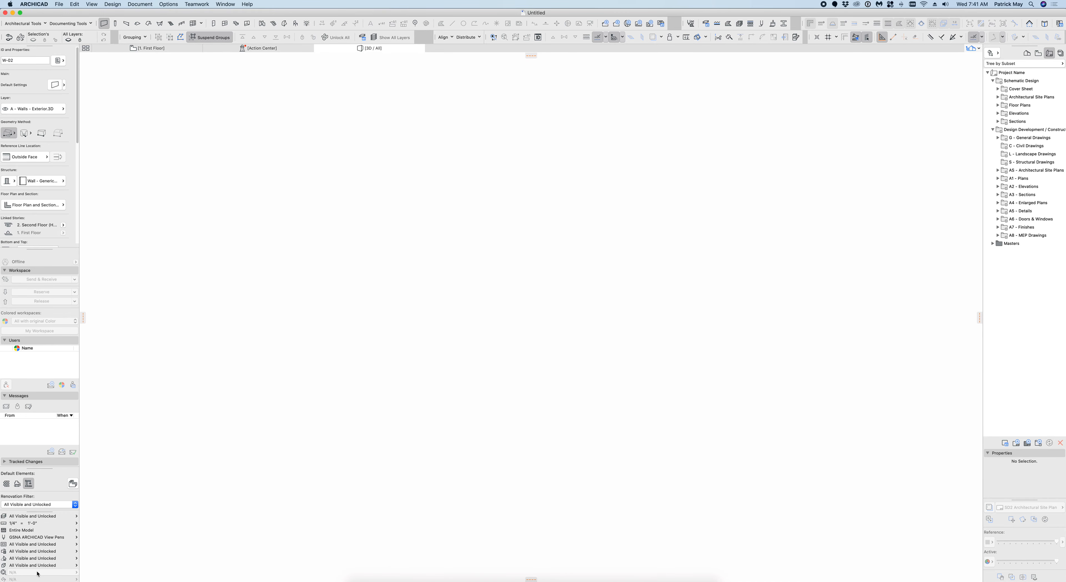
click(26, 573)
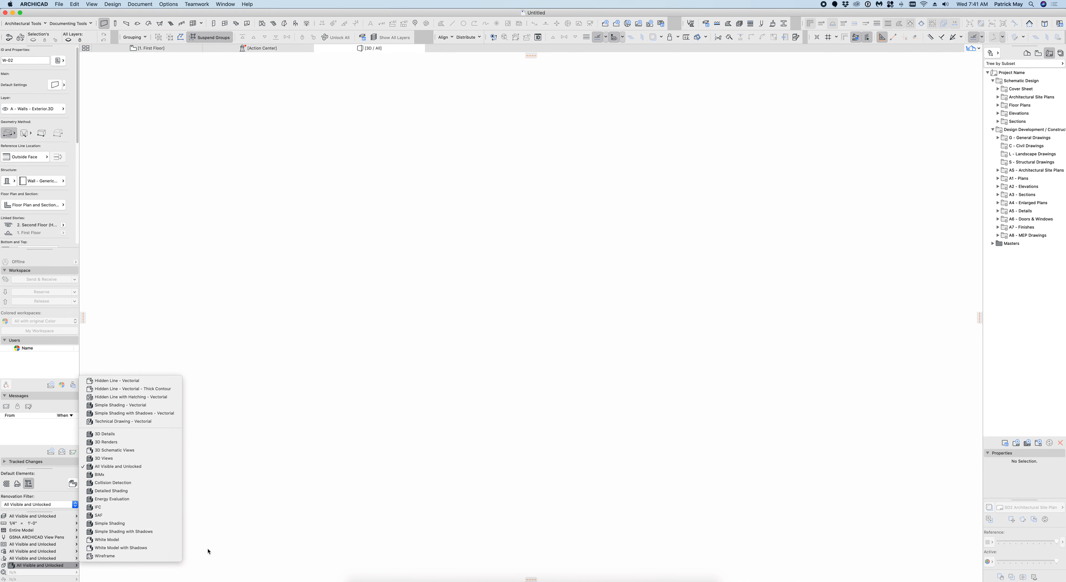
click(227, 538)
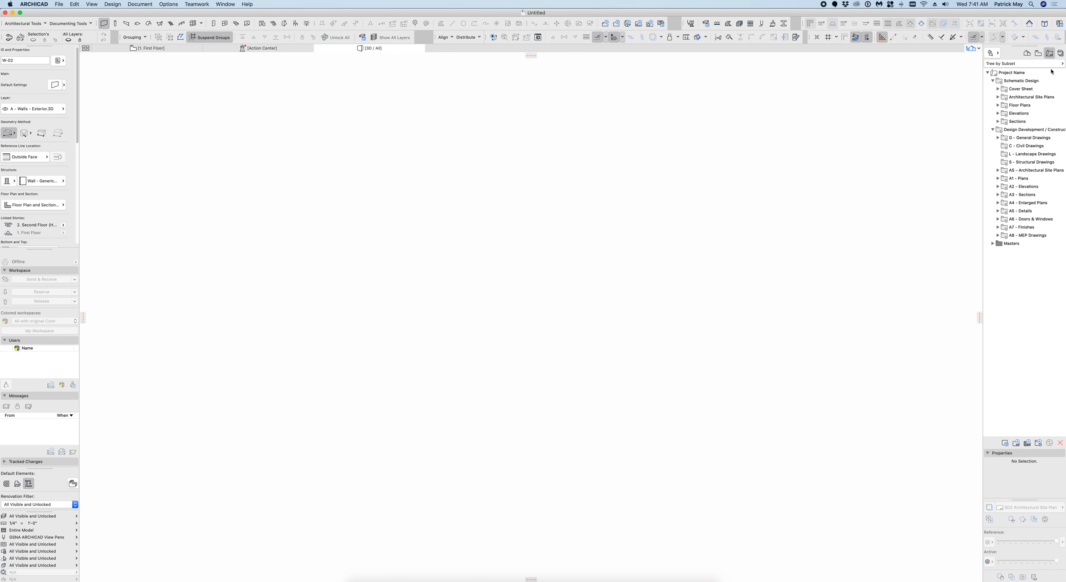
- Go through the Navigator's maps to the 3D Renders publisher set and look at the Navigator's project options
click(1027, 54)
click(1038, 54)
click(1049, 54)
click(1059, 54)
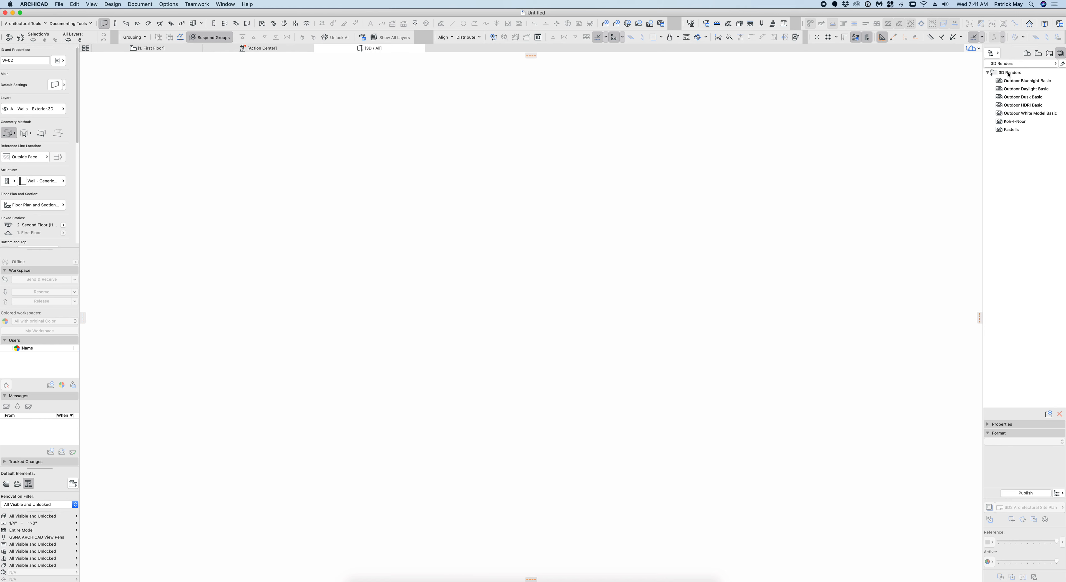
click(994, 53)
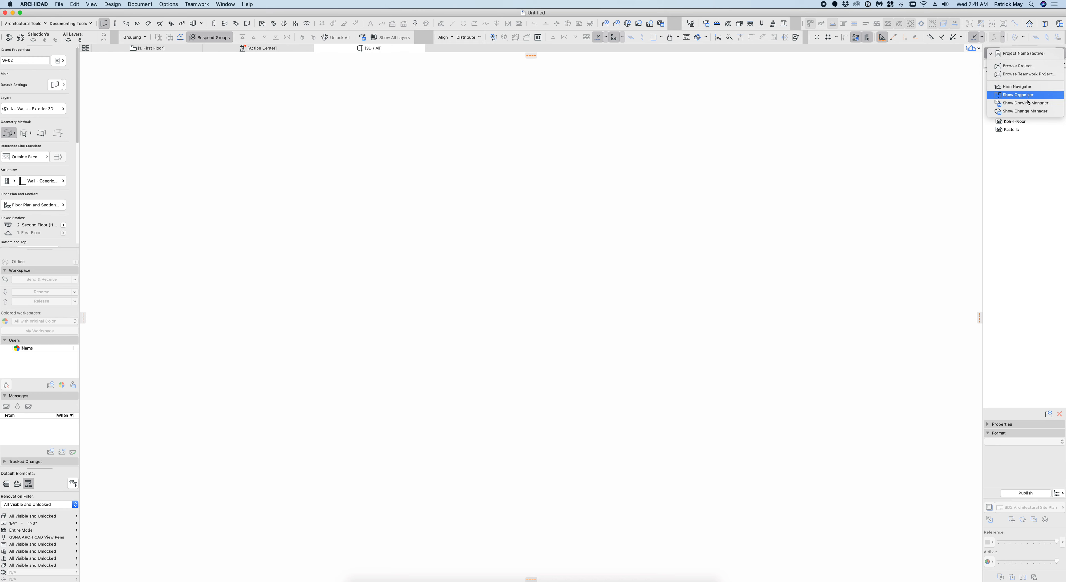
click(833, 76)
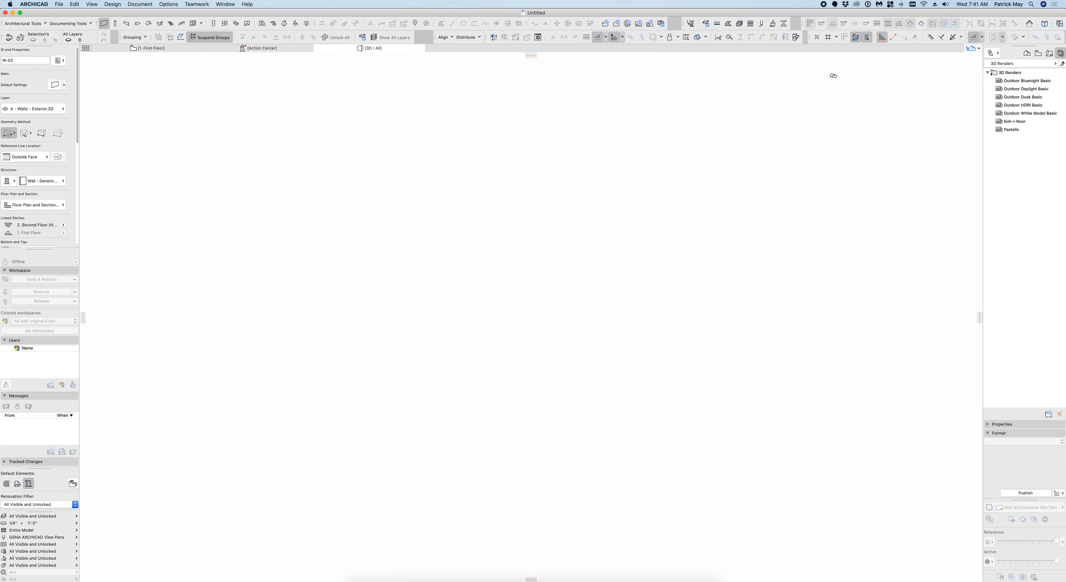
click(139, 5)
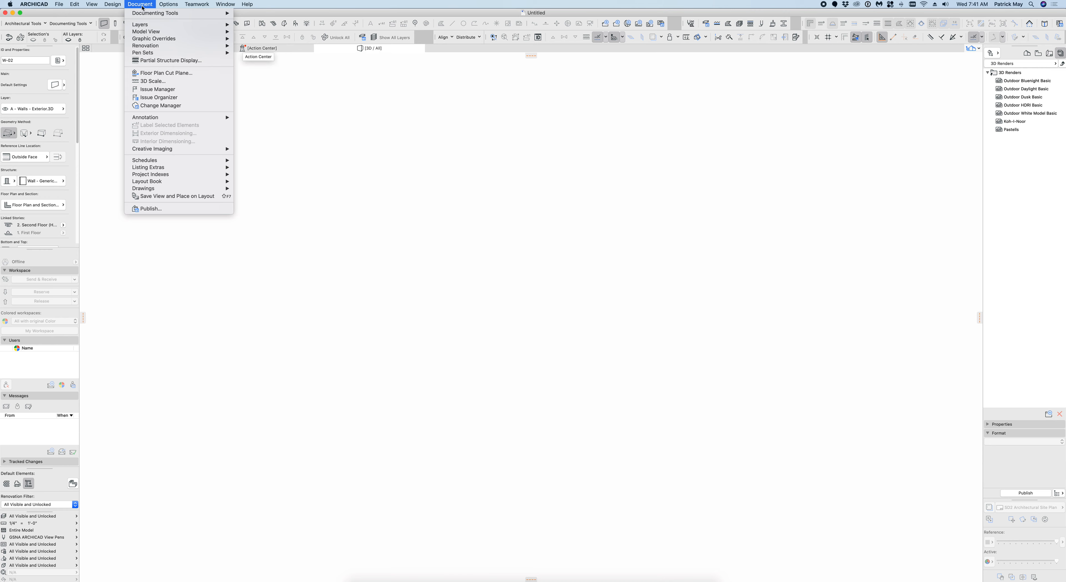
click(295, 195)
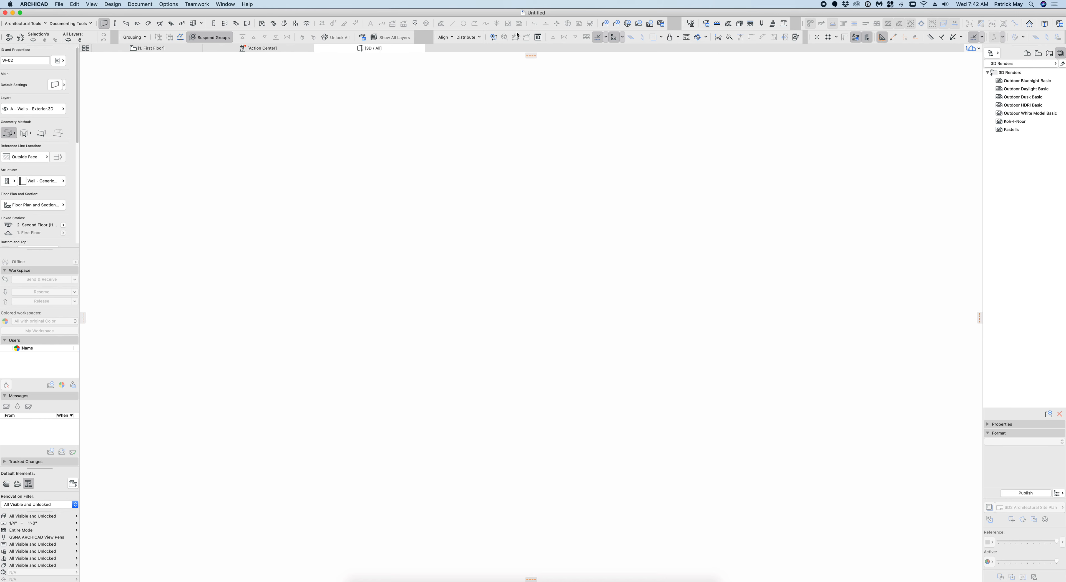
- Open the toolbar customization in the Work Environment settings and display the commands of the Arrange Elements toolbar
click(175, 6)
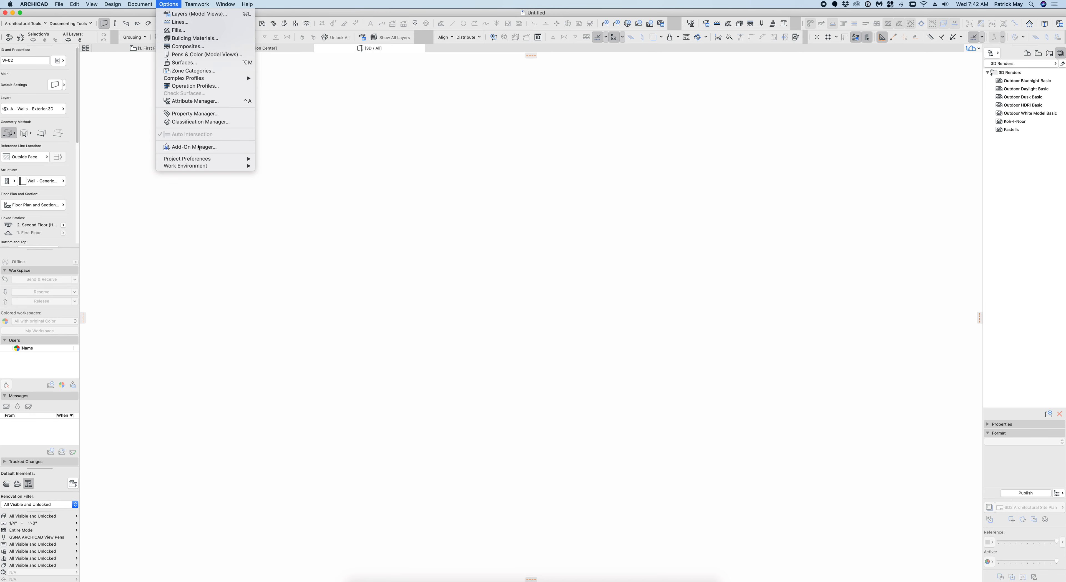
mouse_move(203, 167)
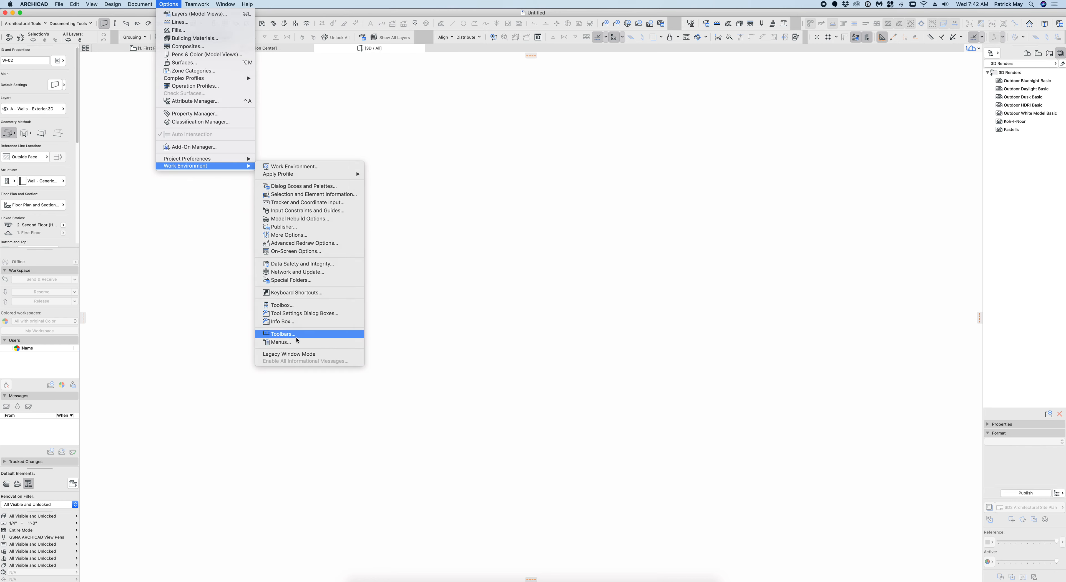
click(265, 334)
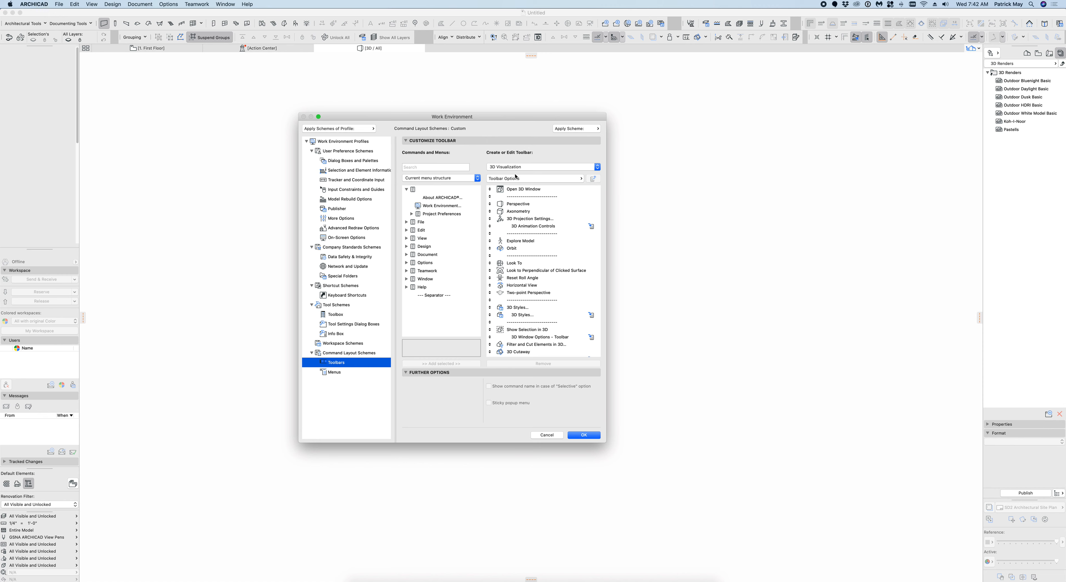
click(509, 168)
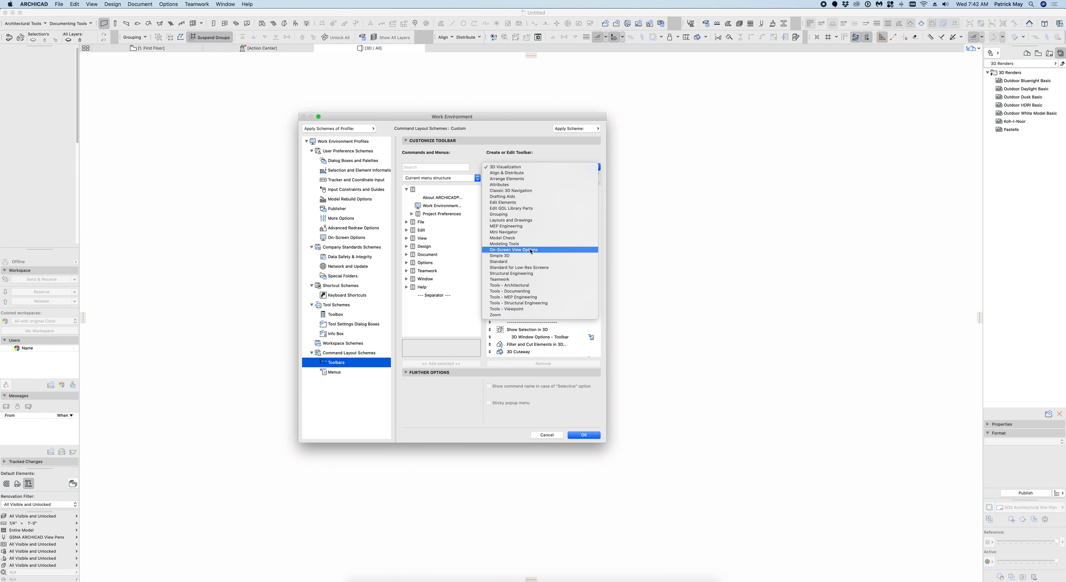
click(524, 182)
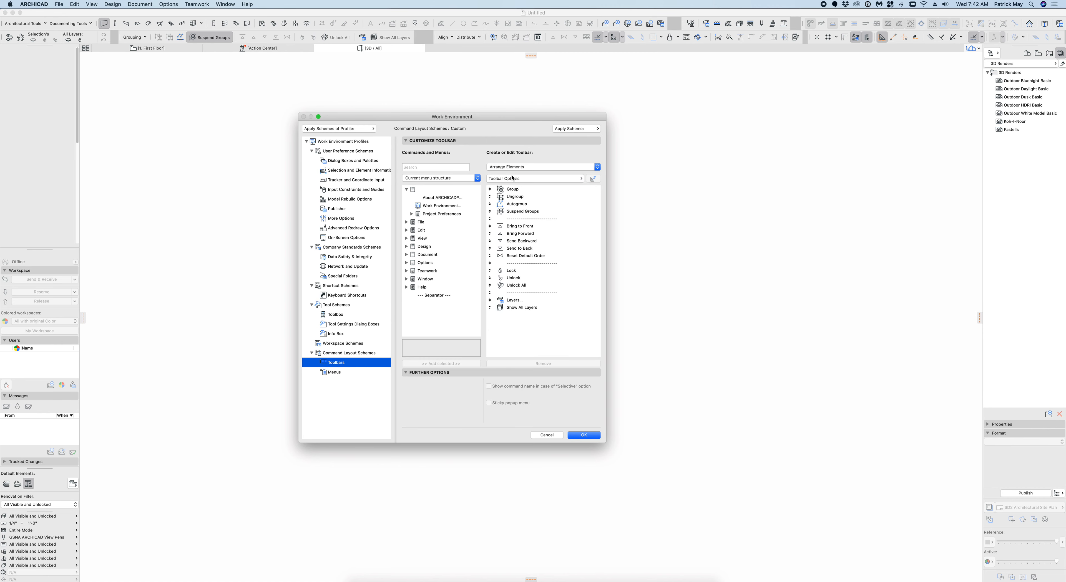
- Display the commands of the Align & Distribute toolbar and bring up its toolbar options
click(508, 168)
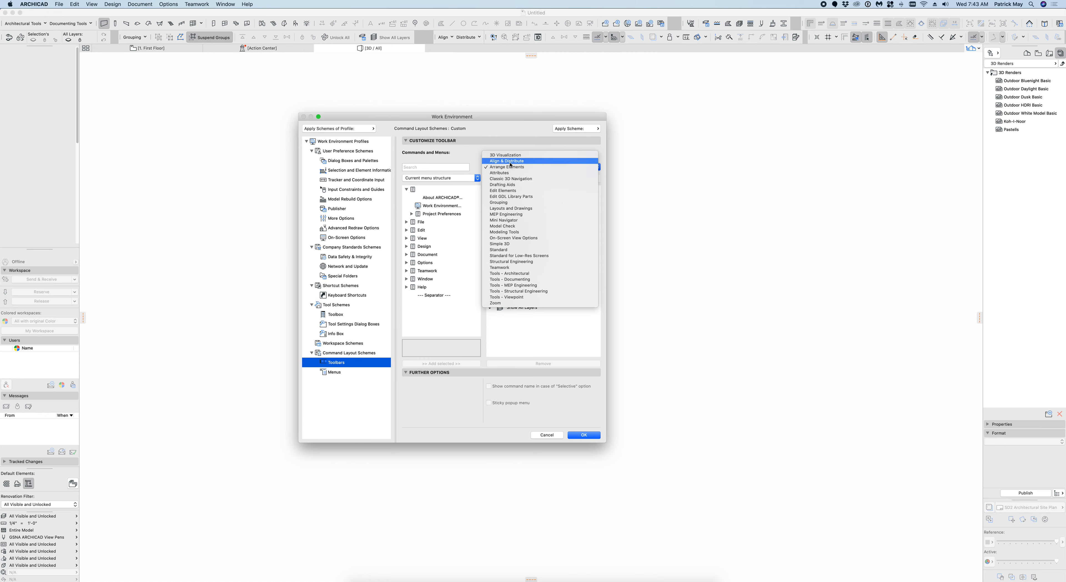
click(506, 161)
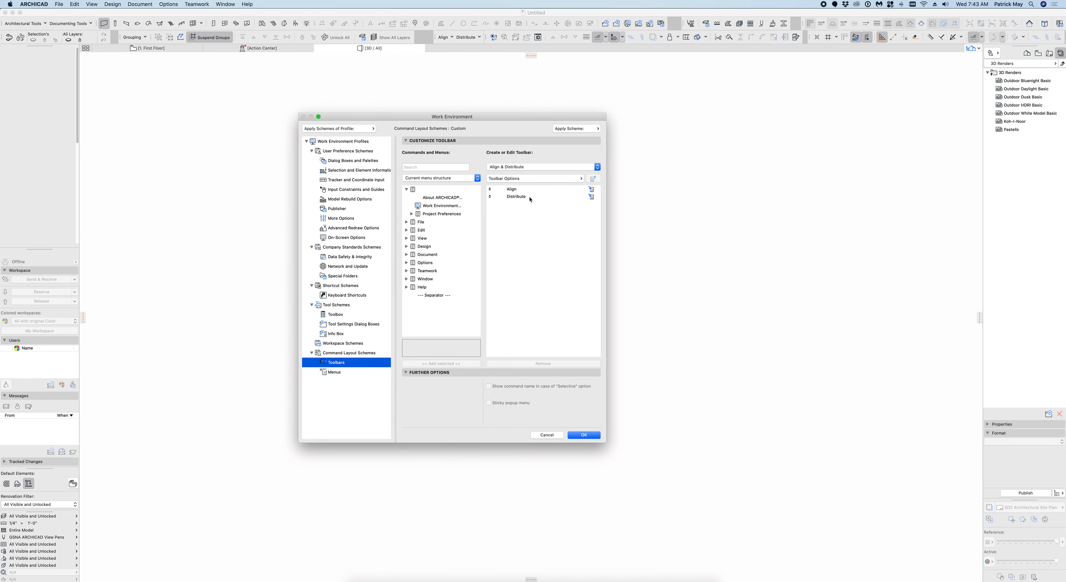
click(509, 181)
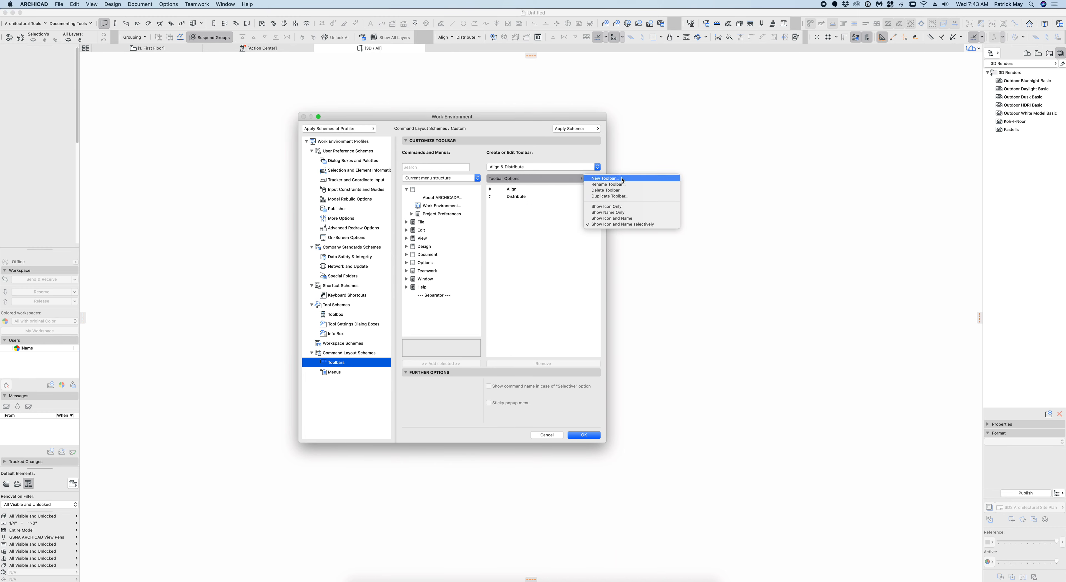